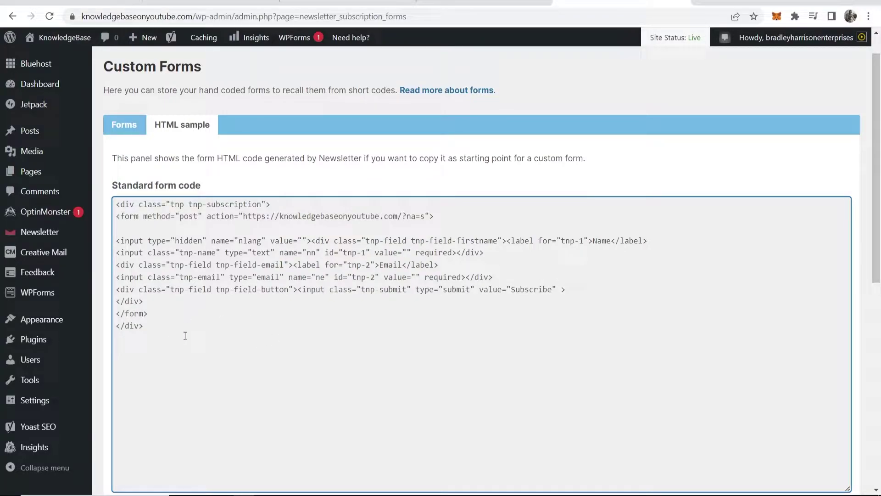
Copy the Newsletter plugin's Standard form HTML from the Custom Forms sample.
left_click_drag(183, 341, 119, 204)
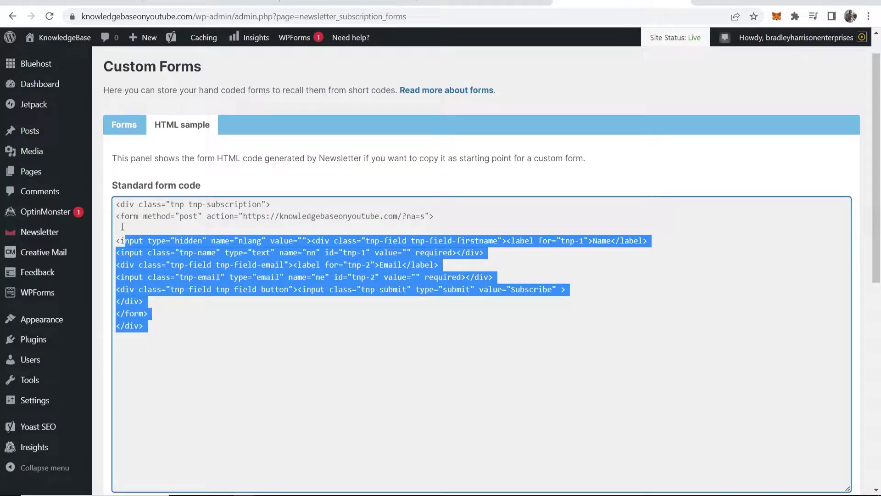
left_click(205, 344)
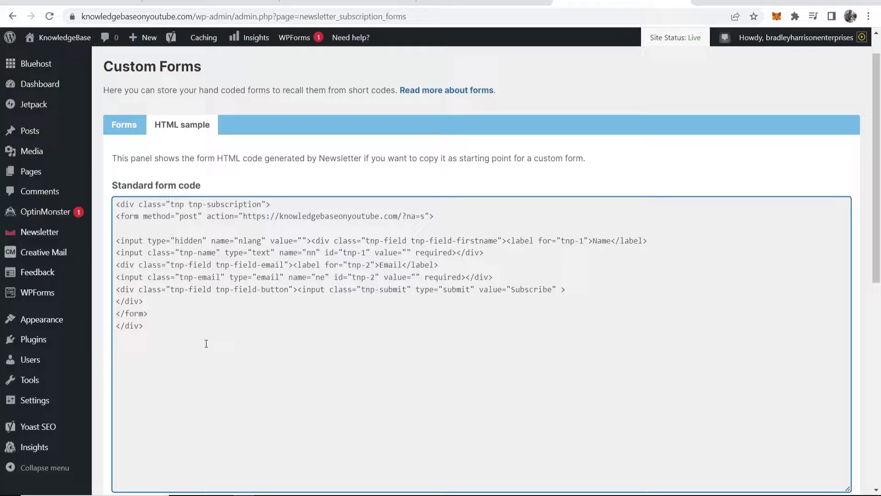
left_click_drag(204, 344, 116, 204)
right_click(138, 221)
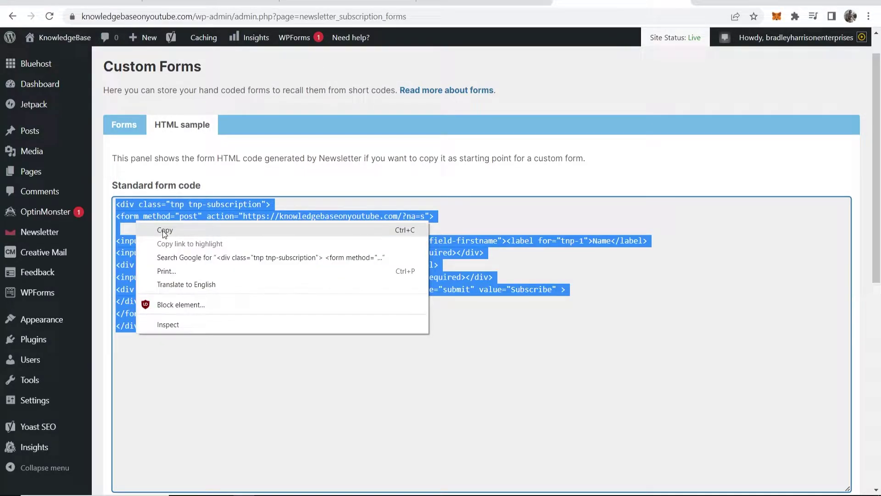
left_click(164, 232)
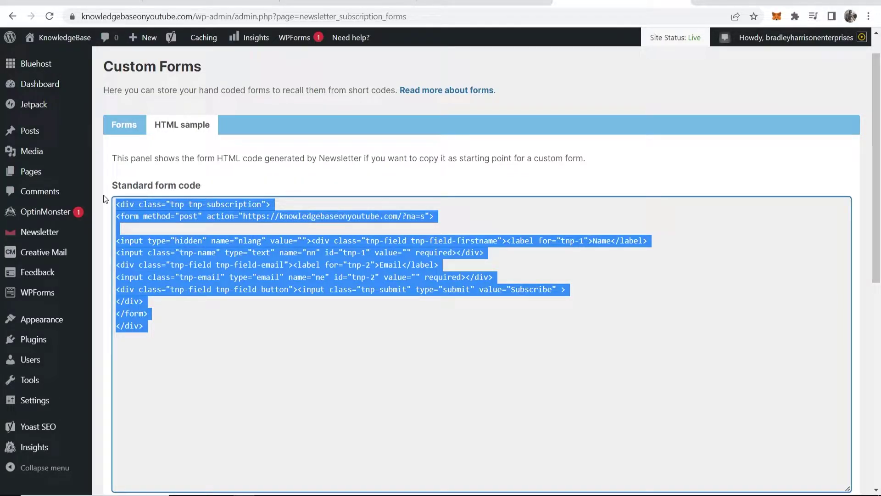
From the Pages list, open the second 'Newsletter' page in the block editor.
left_click(486, 4)
mouse_move(36, 63)
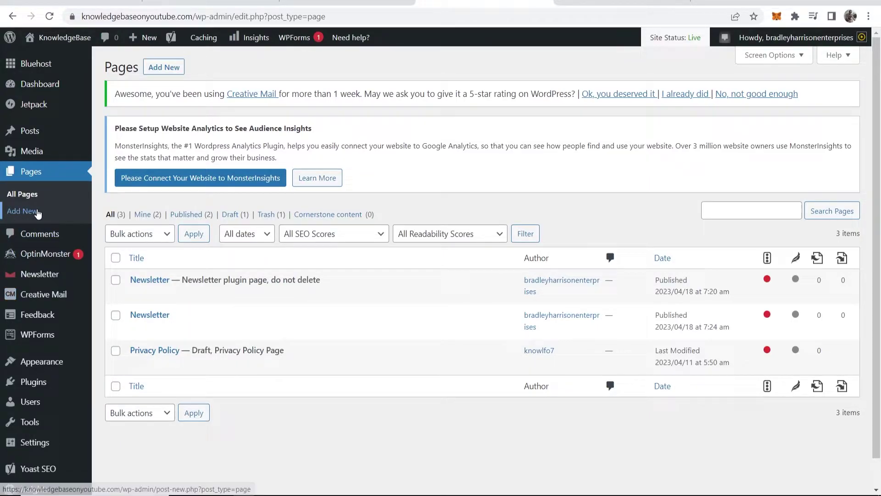
left_click(136, 330)
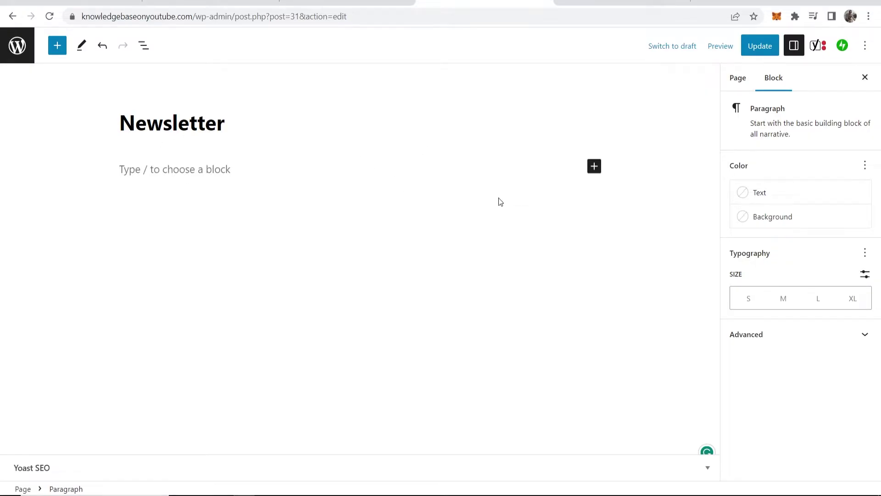
Insert a Custom HTML block and paste the Name/Email subscription form code into it.
left_click(594, 168)
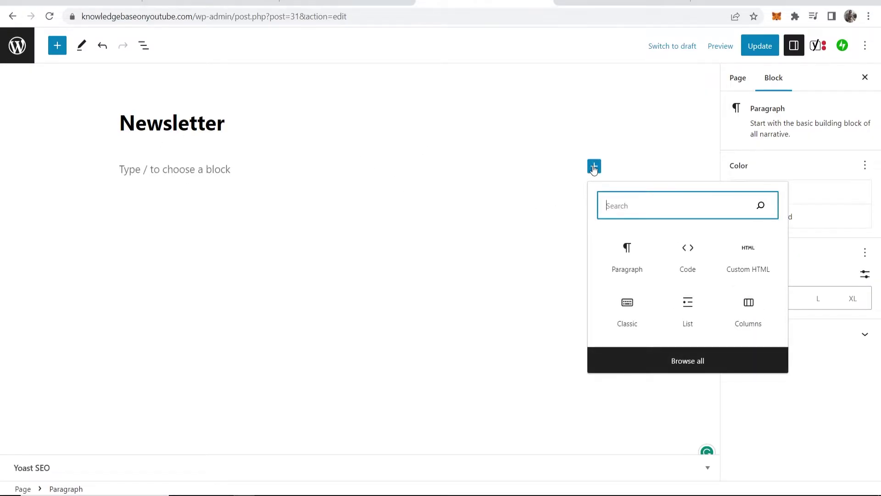
type("html")
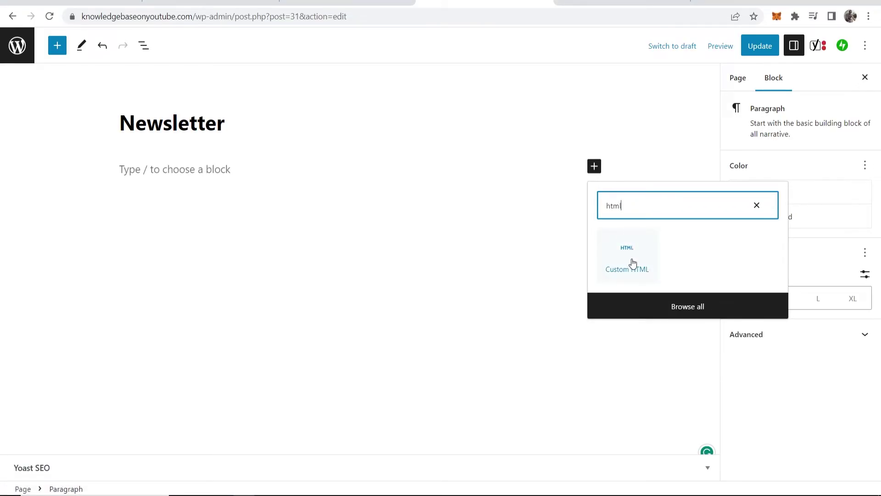
left_click(627, 255)
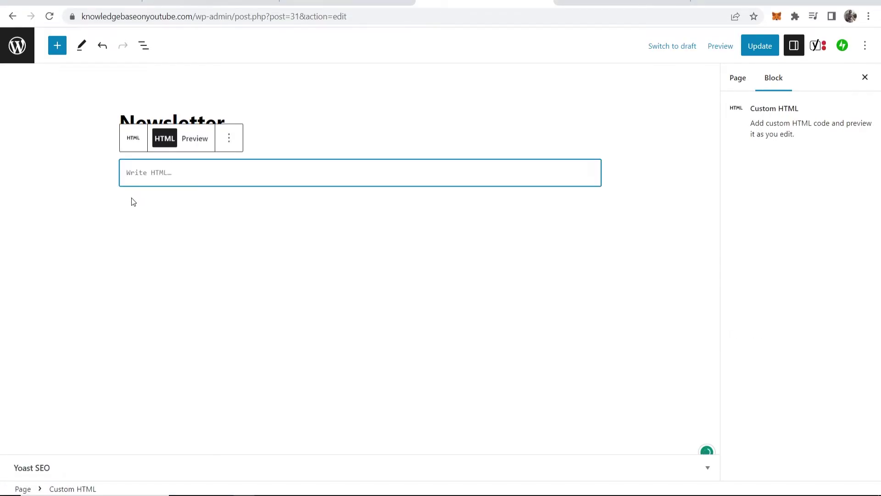
key("ctrl+v")
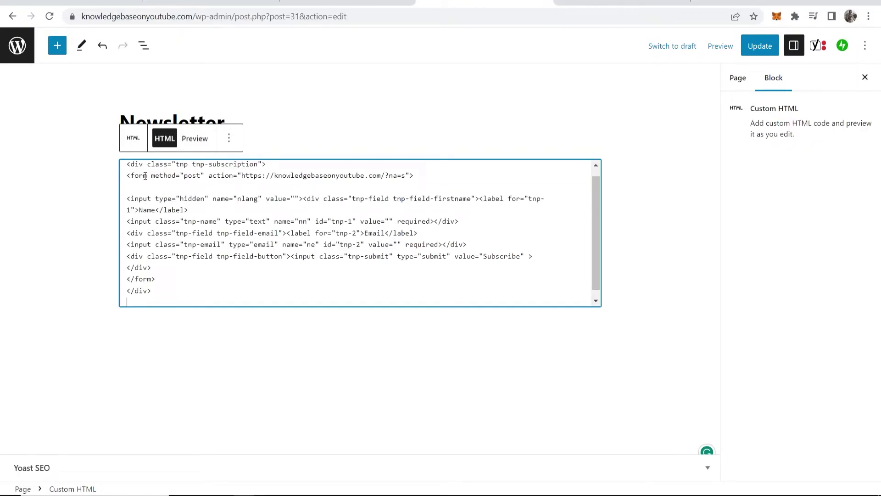
left_click(208, 353)
scroll(338, 245, "down", 1)
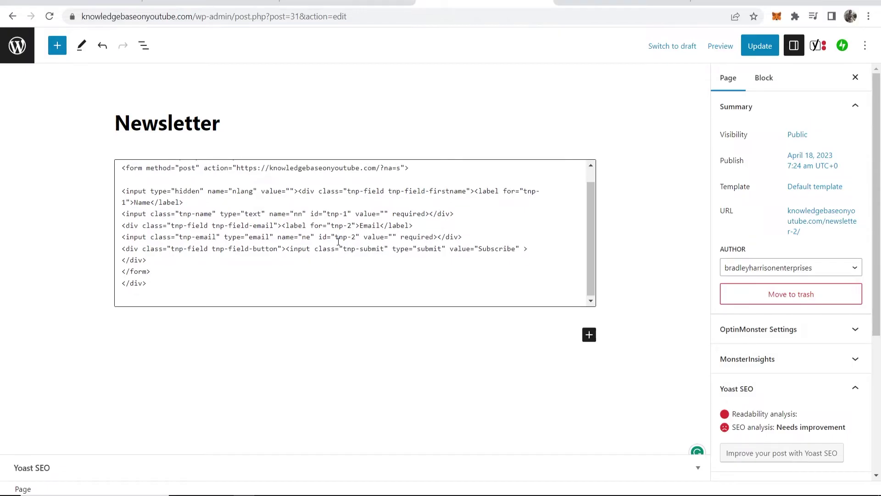
scroll(338, 244, "up", 1)
Preview the Custom HTML block as a rendered form, then update the page.
left_click(226, 270)
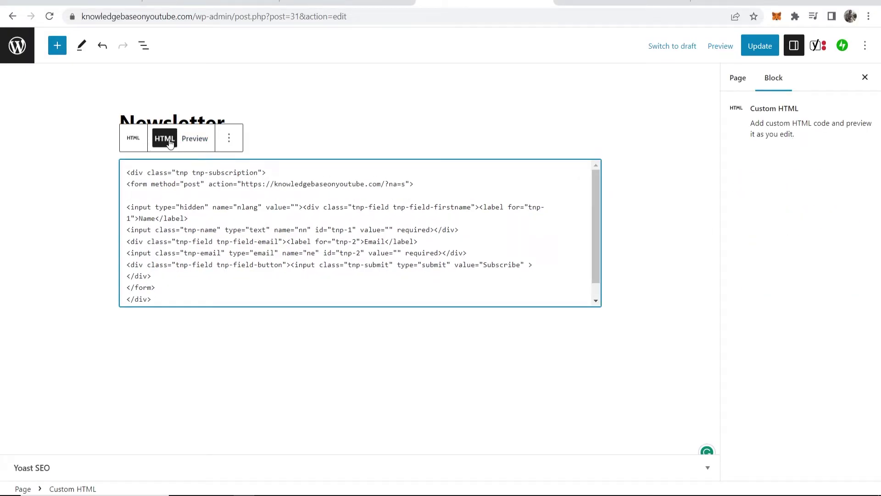
left_click(195, 138)
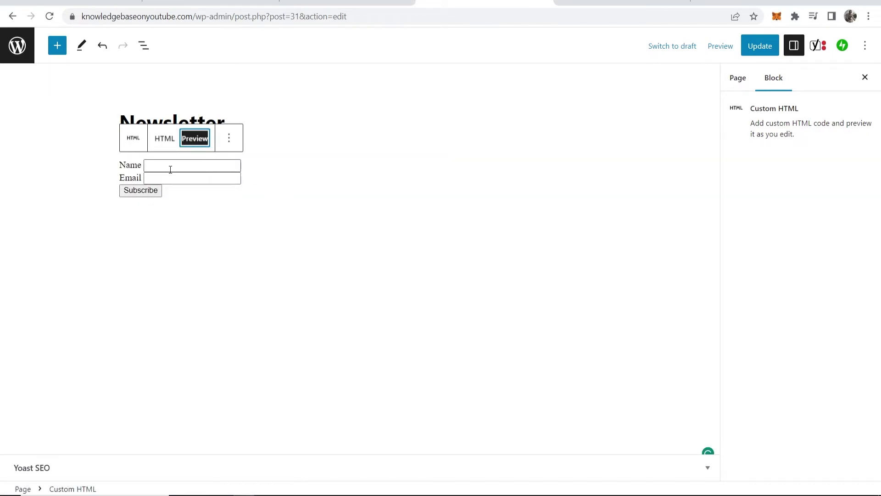
left_click(164, 138)
left_click(757, 49)
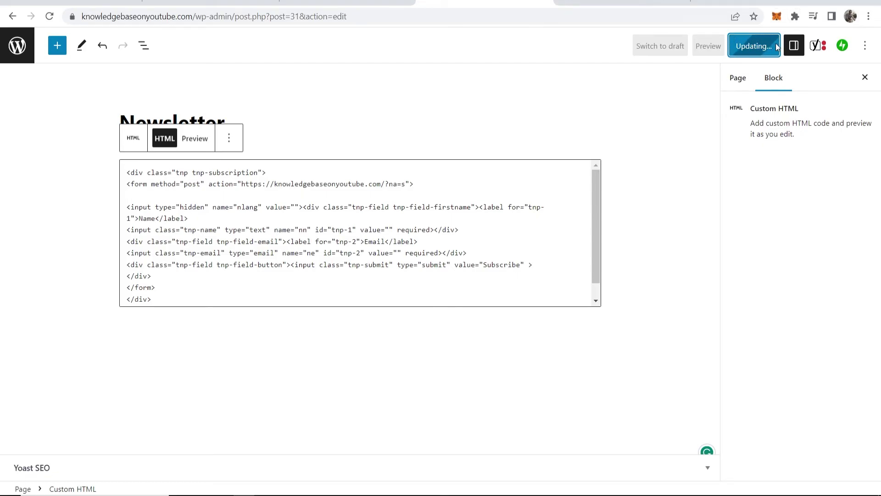
View the live Newsletter page with its Name/Email form and Subscribe button.
left_click(103, 459)
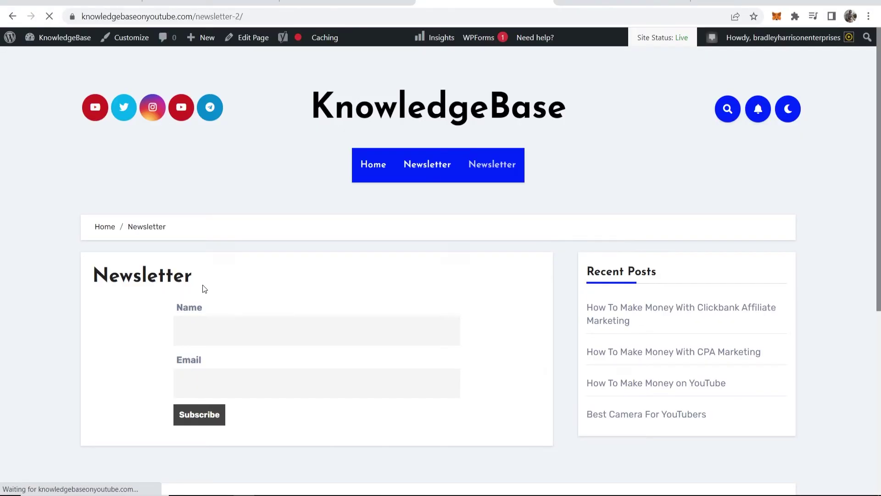
double_click(141, 276)
left_click(215, 264)
scroll(248, 290, "down", 3)
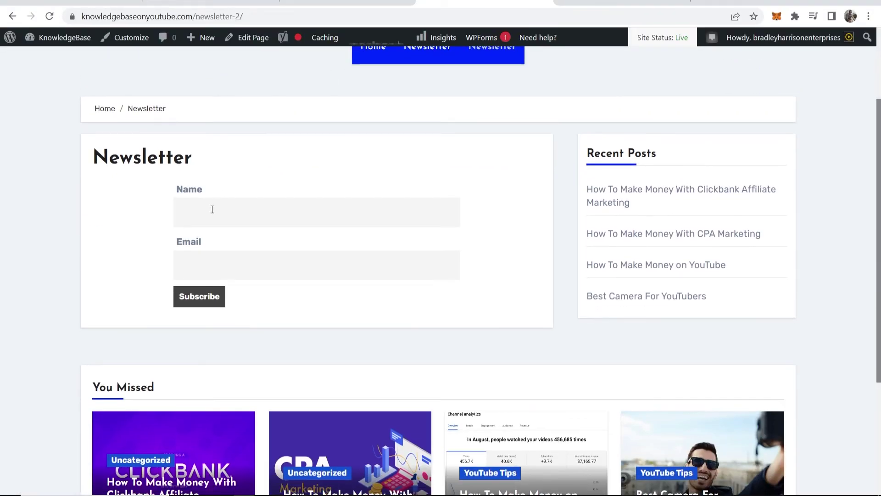
scroll(348, 256, "up", 1)
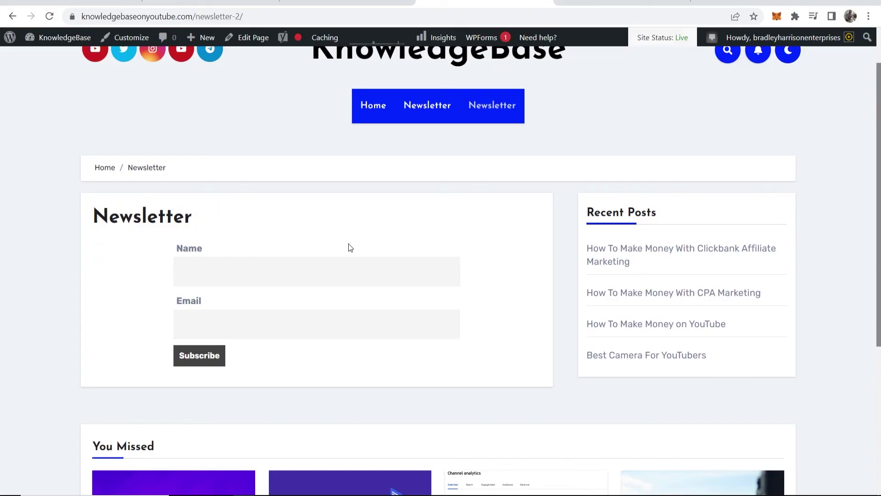